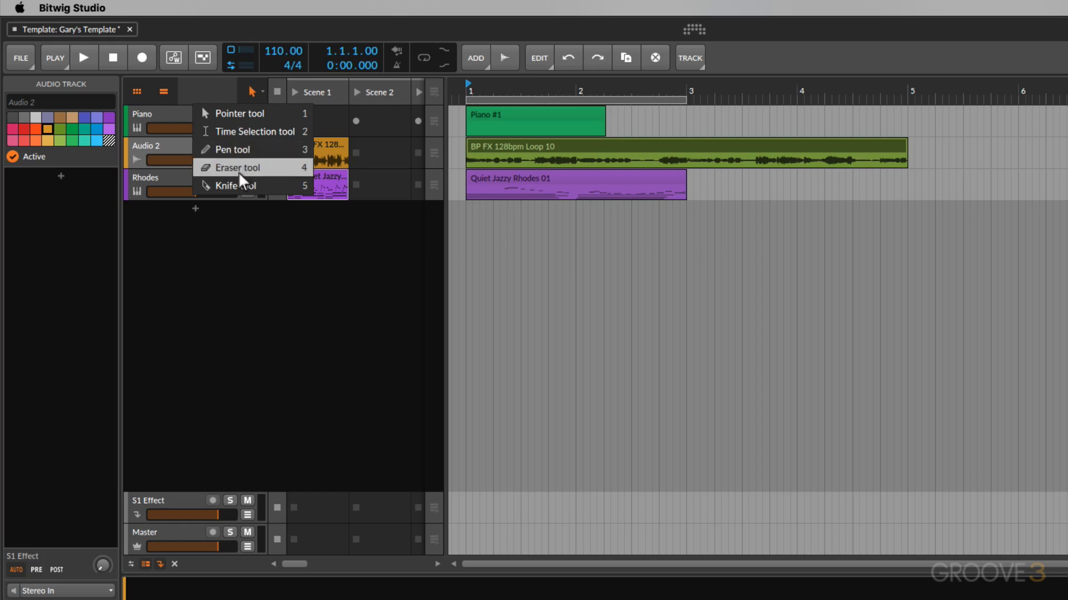
Select the BP FX 128bpm Loop 10 clip with the Pointer tool and make the Audio 2 track much taller
left_click(307, 115)
left_click(624, 151)
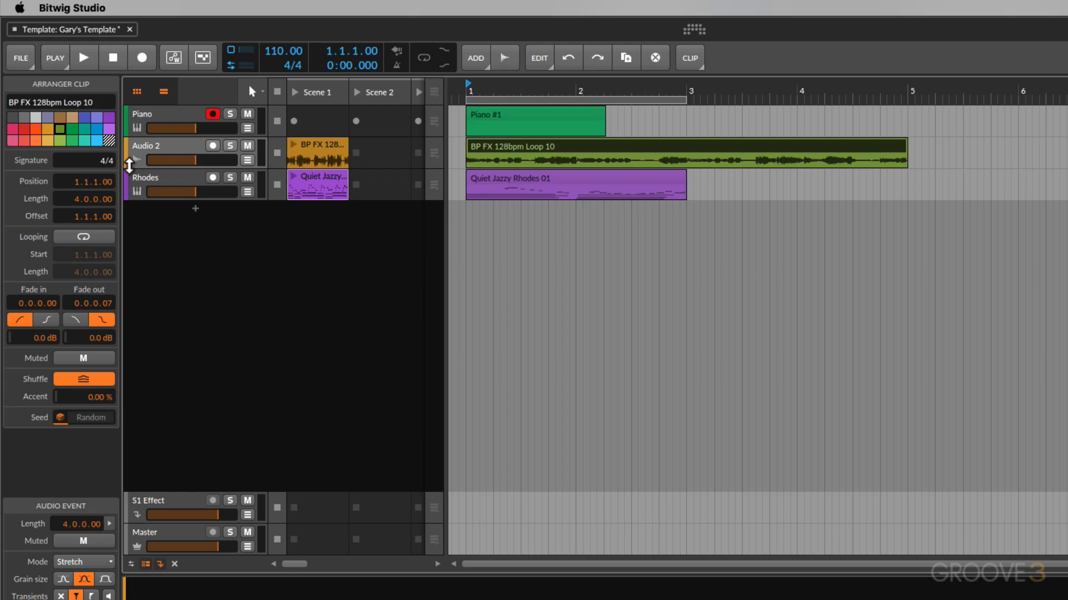
left_click_drag(129, 166, 130, 354)
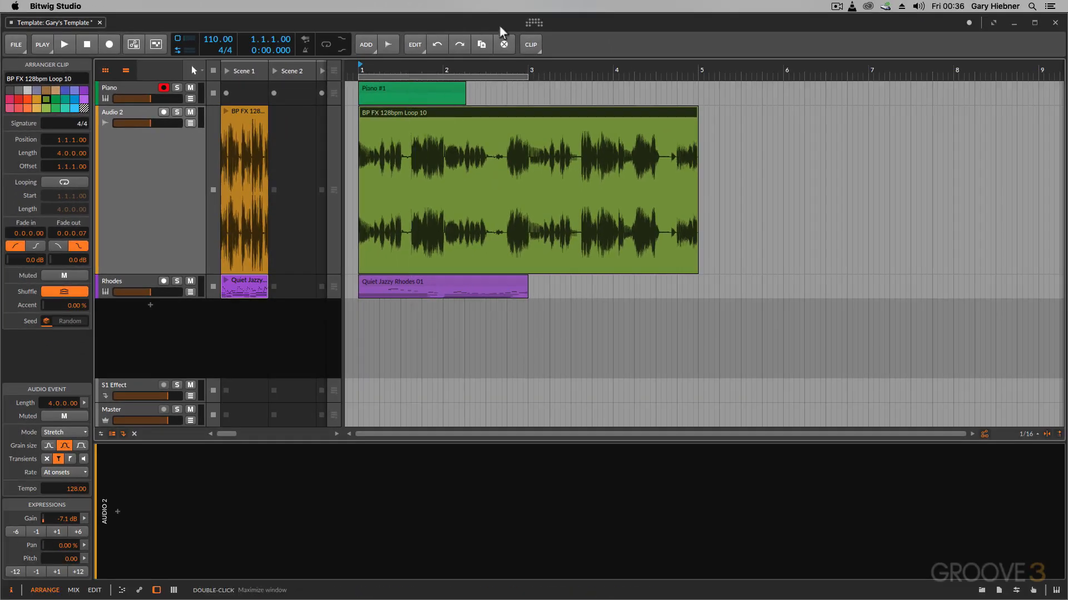
With the Pen tool, draw a Piano clip over bars 3–5 and an audio clip near bars 5.5–7, then undo both
key("3")
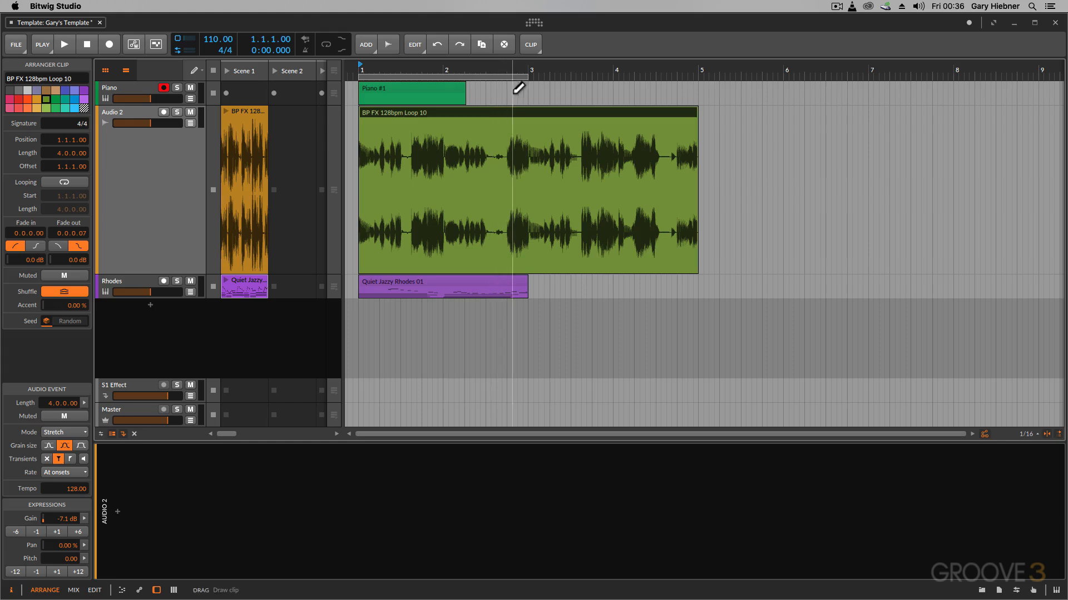
mouse_move(528, 92)
left_mouse_down()
mouse_move(719, 92)
mouse_move(698, 92)
left_mouse_up()
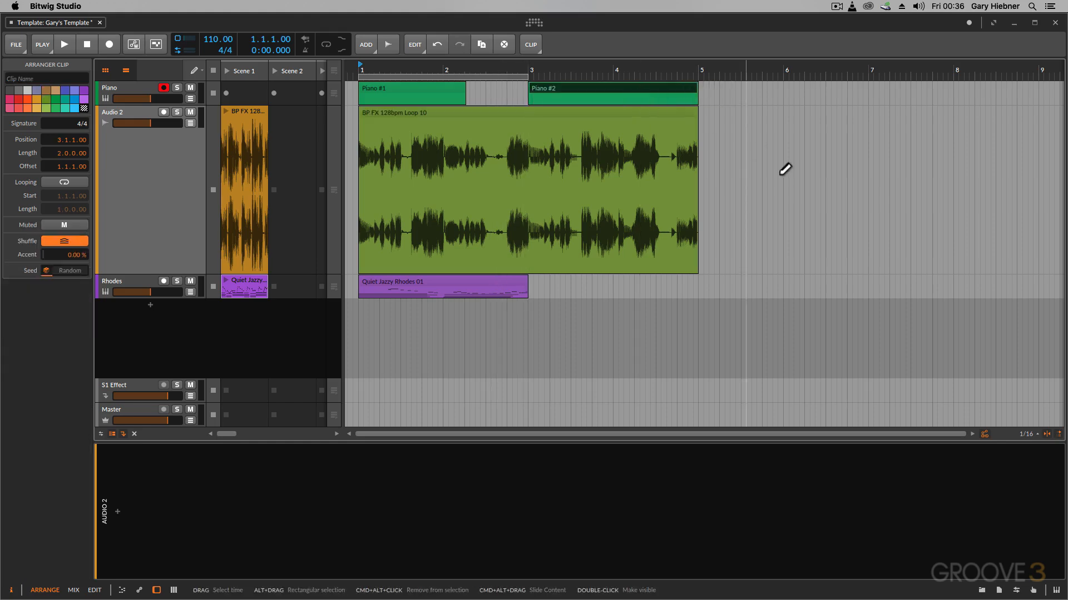
mouse_move(744, 179)
left_mouse_down()
mouse_move(862, 178)
mouse_move(864, 188)
left_mouse_up()
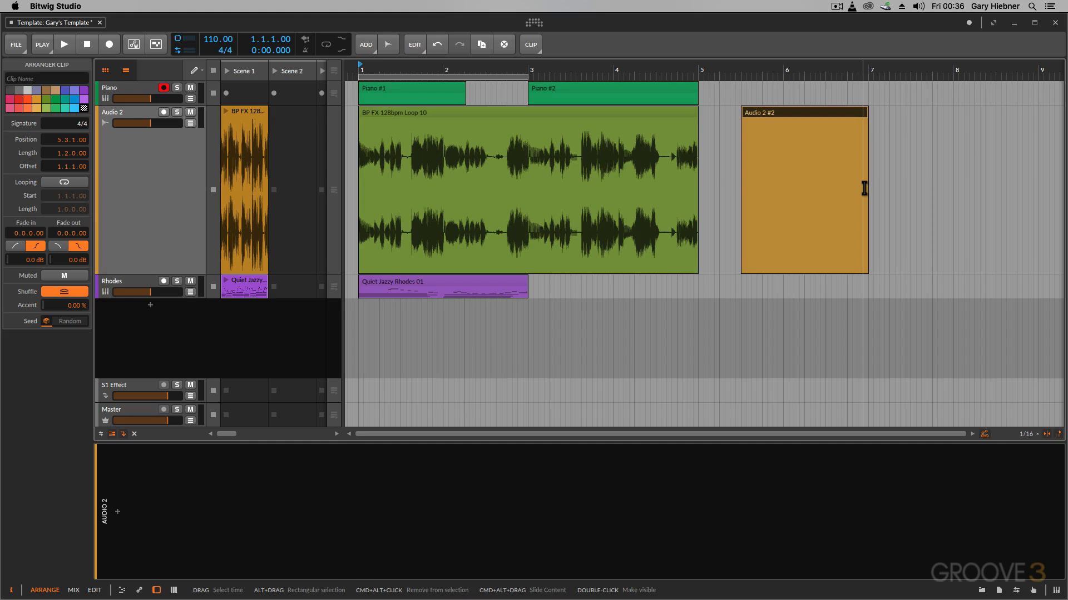
key("super+z")
key("super+z")
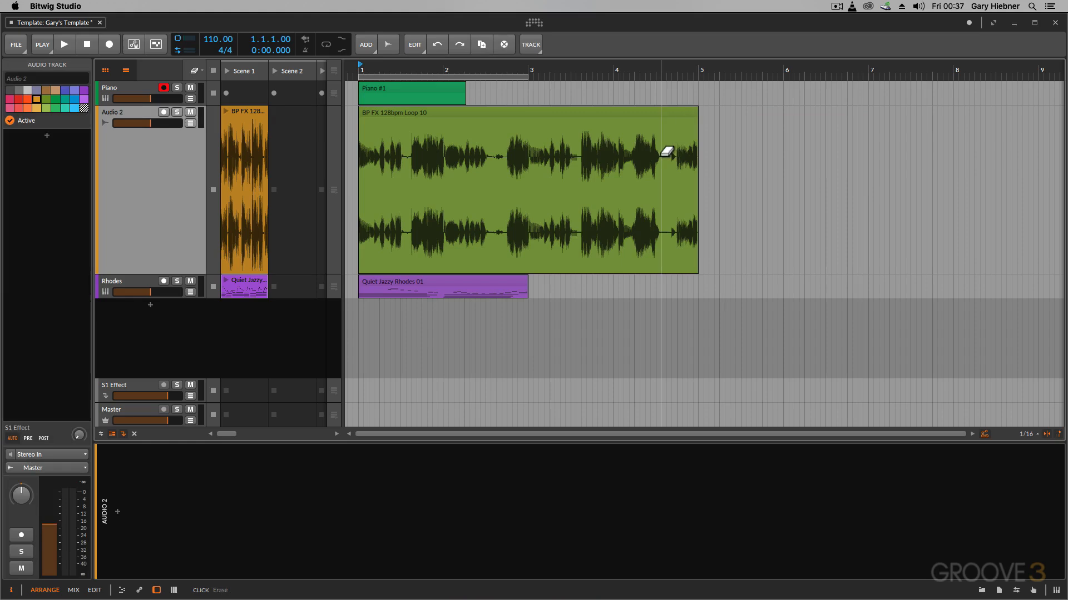
Switch to the Knife tool and split the loop clip at bar 2.25, bar 3, bar 3.75 and bar 4.5
key("5")
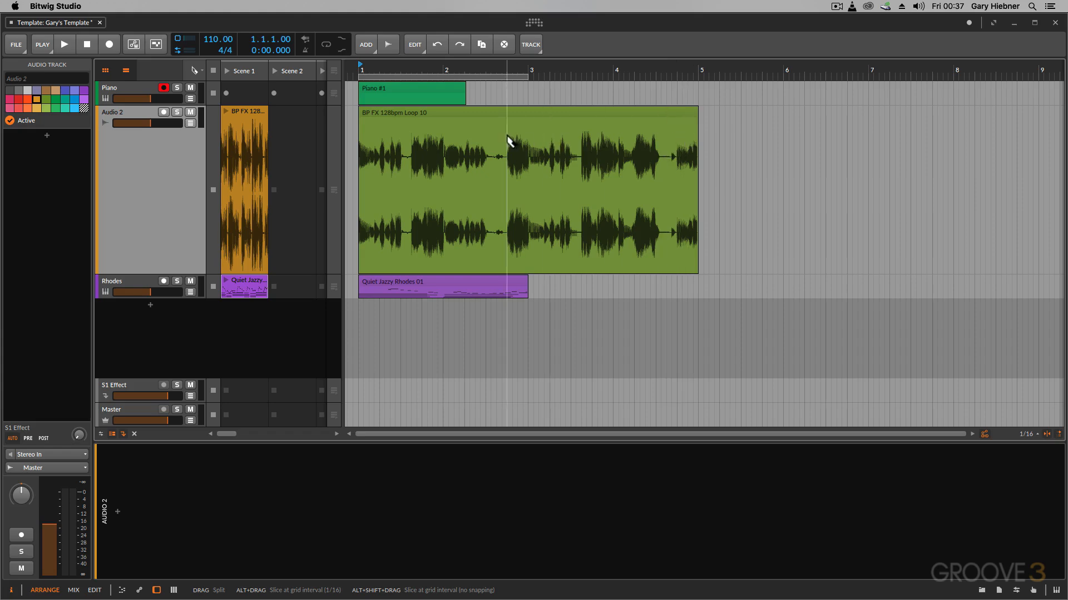
left_click(466, 149)
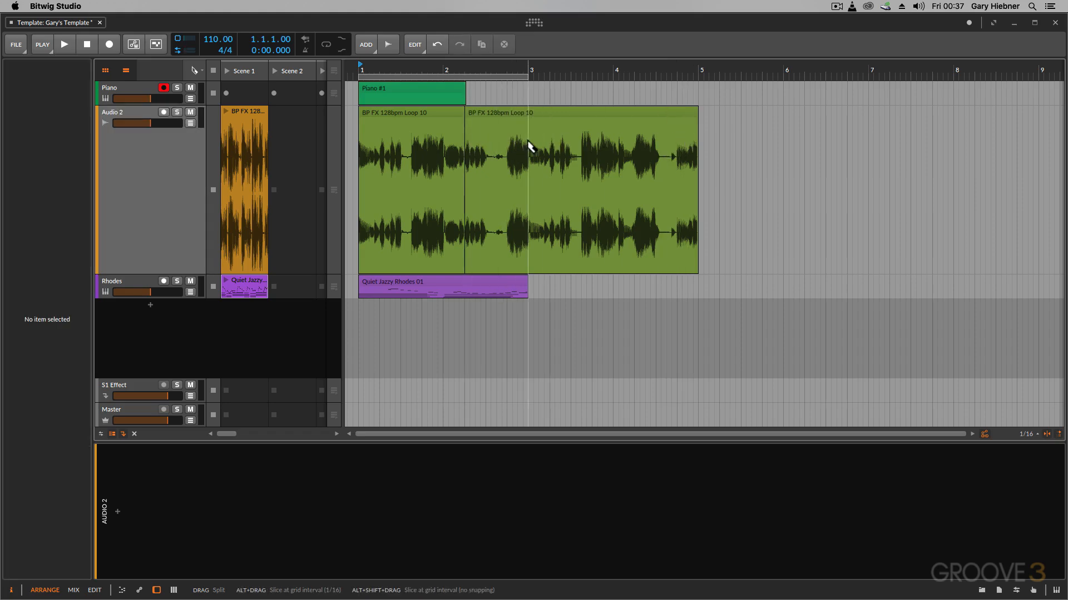
left_click(529, 148)
left_click(592, 146)
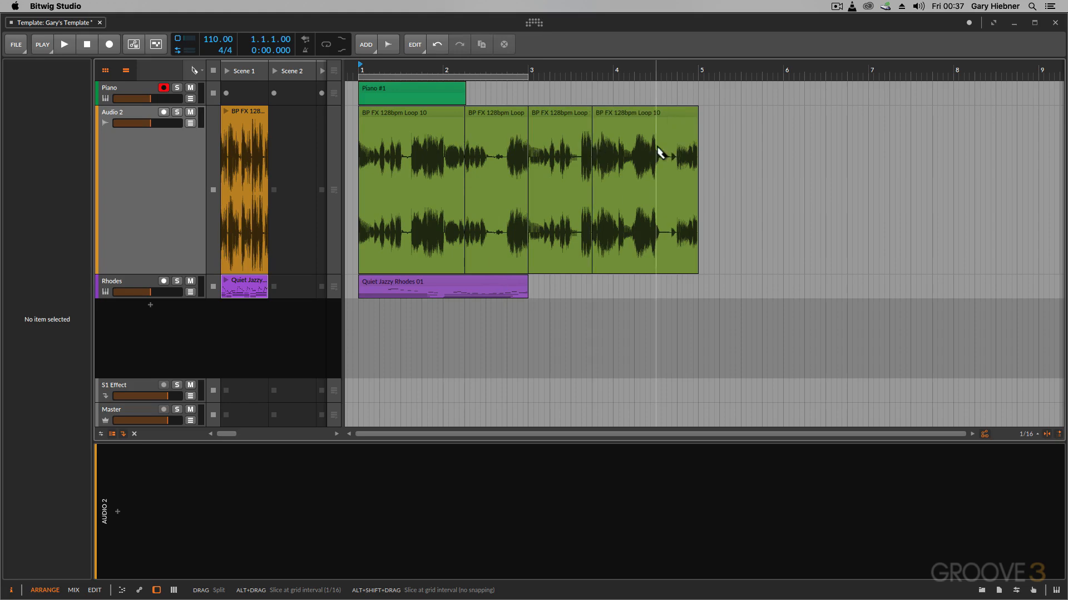
left_click(657, 152)
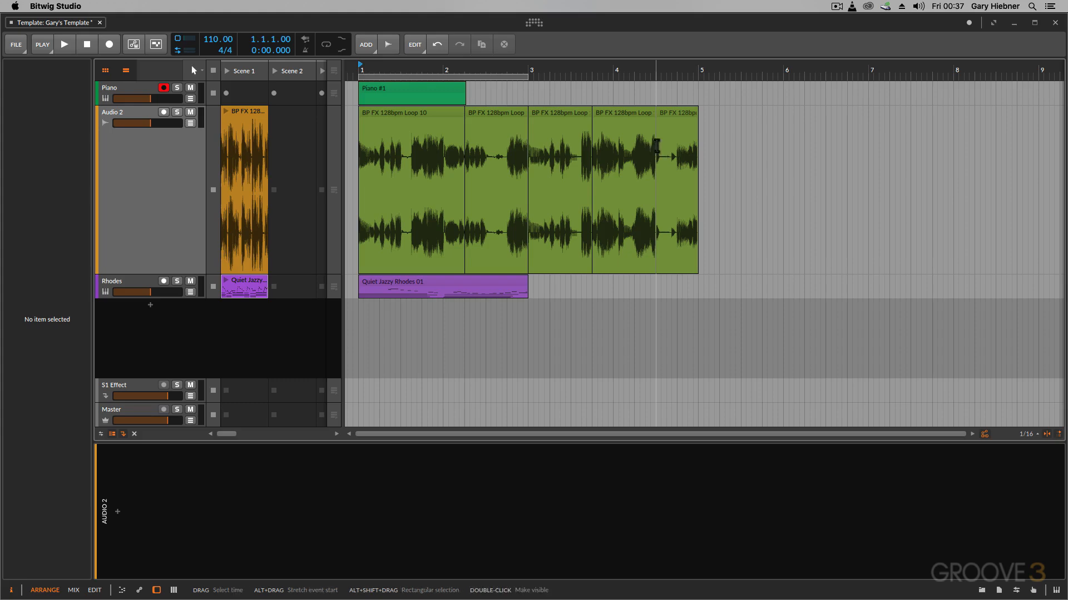
Rearrange the sliced pieces by moving them to new positions, then undo back to the single unsplit clip
left_click_drag(499, 121, 748, 112)
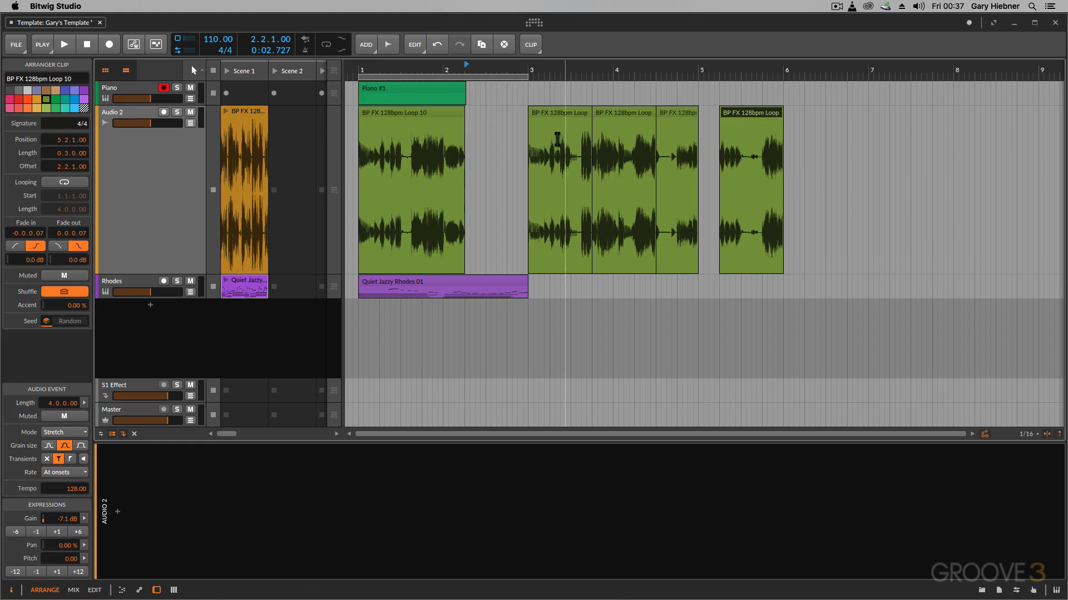
left_click_drag(559, 117, 495, 119)
left_click(595, 114)
left_click_drag(595, 114, 531, 114)
left_click_drag(672, 112, 614, 122)
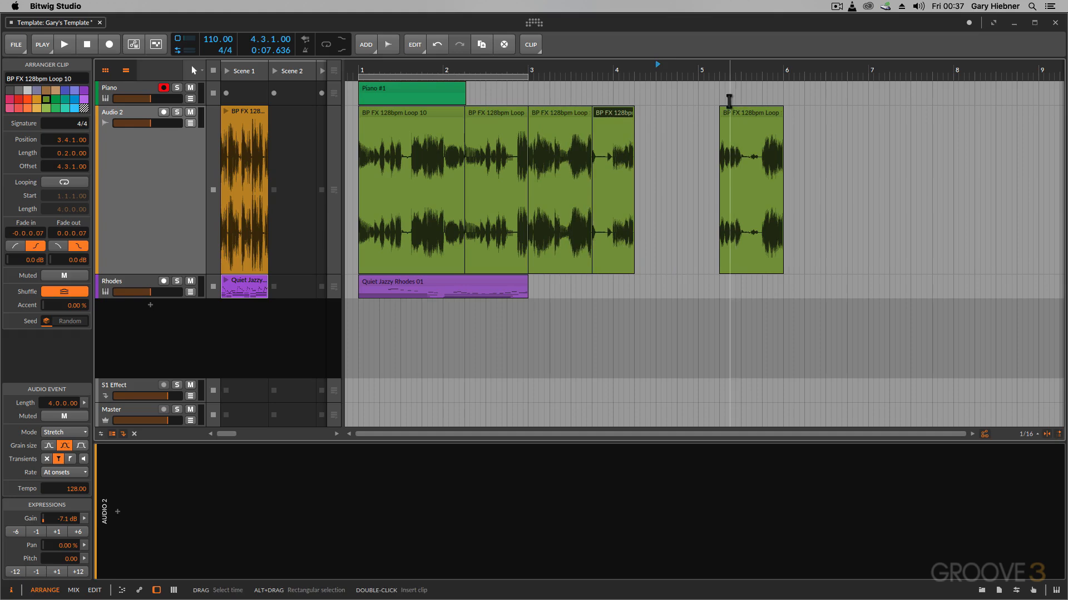
left_click(437, 46)
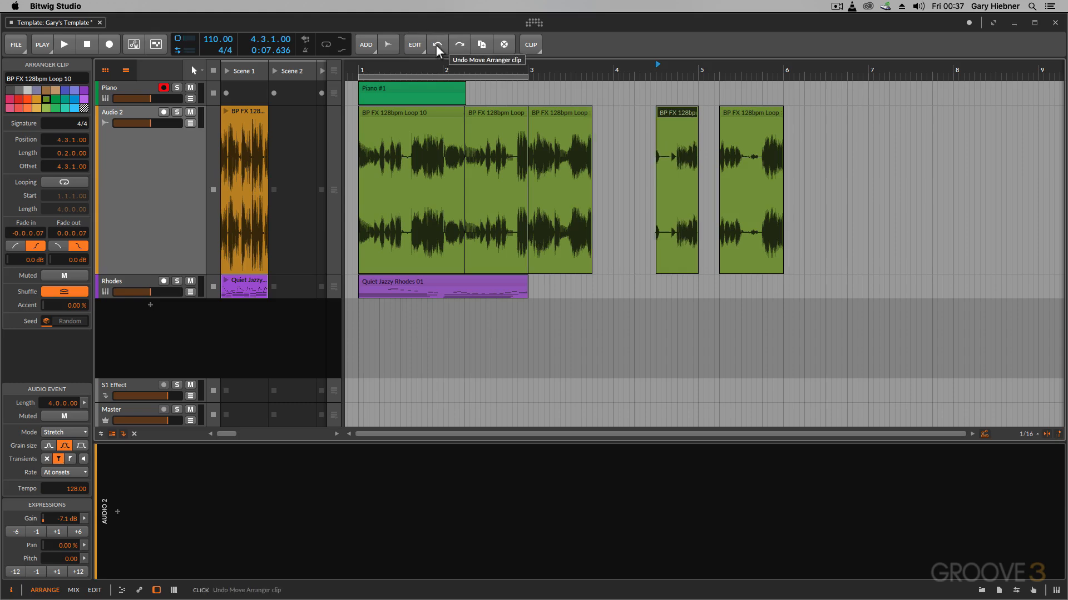
left_click(437, 47)
left_click(437, 46)
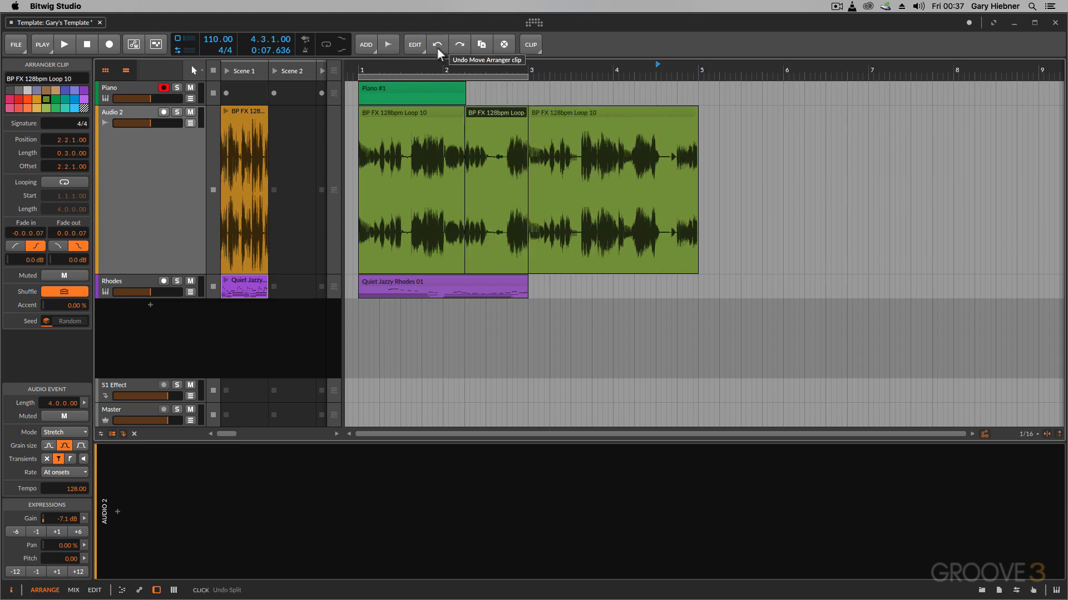
left_click(437, 46)
left_click(437, 47)
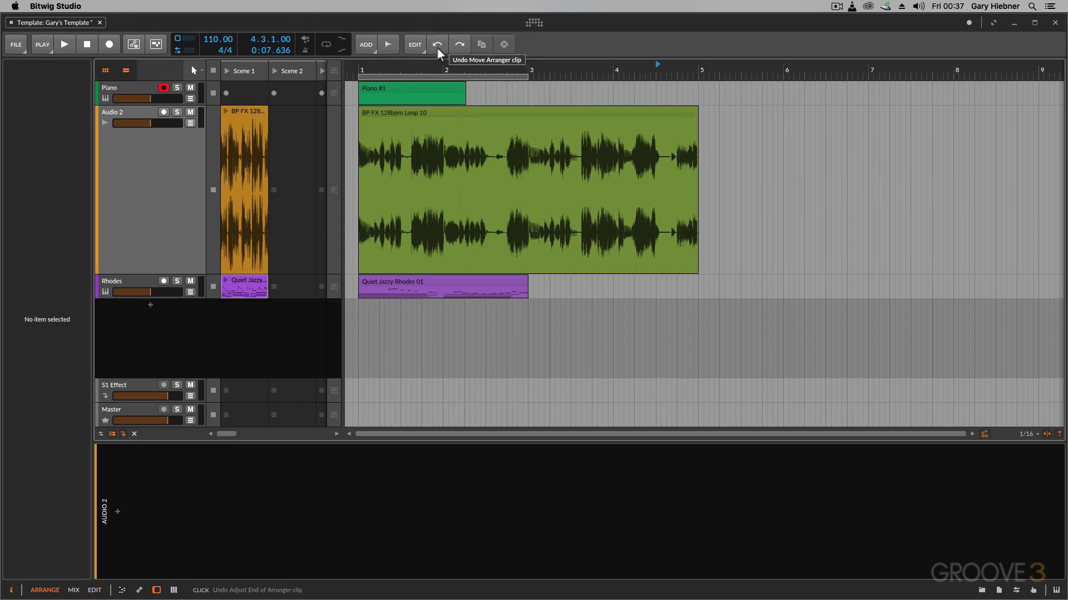
With the Time Selection tool, select 2.2.1.00 to 3.1.1.00 on the loop and move that range to bar 6, then undo
key("2")
left_click(466, 139)
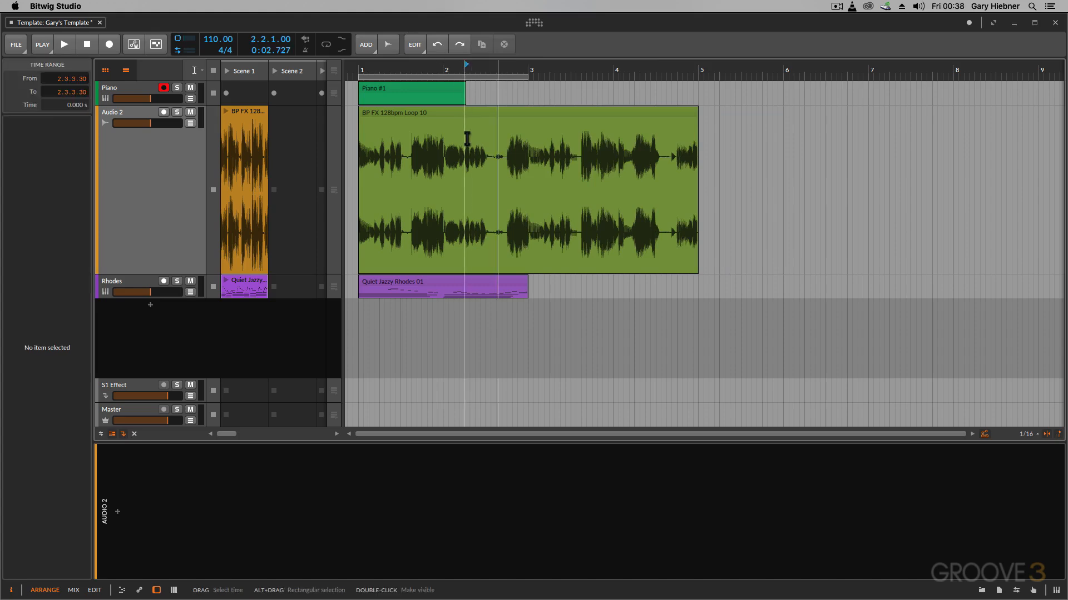
left_click(466, 137)
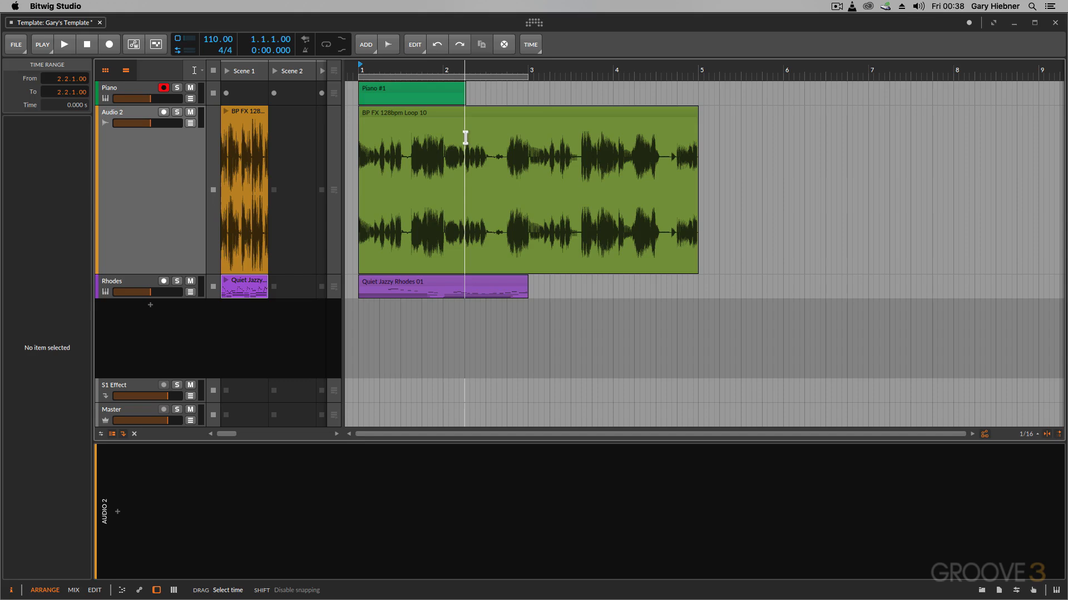
left_click_drag(466, 138, 527, 145)
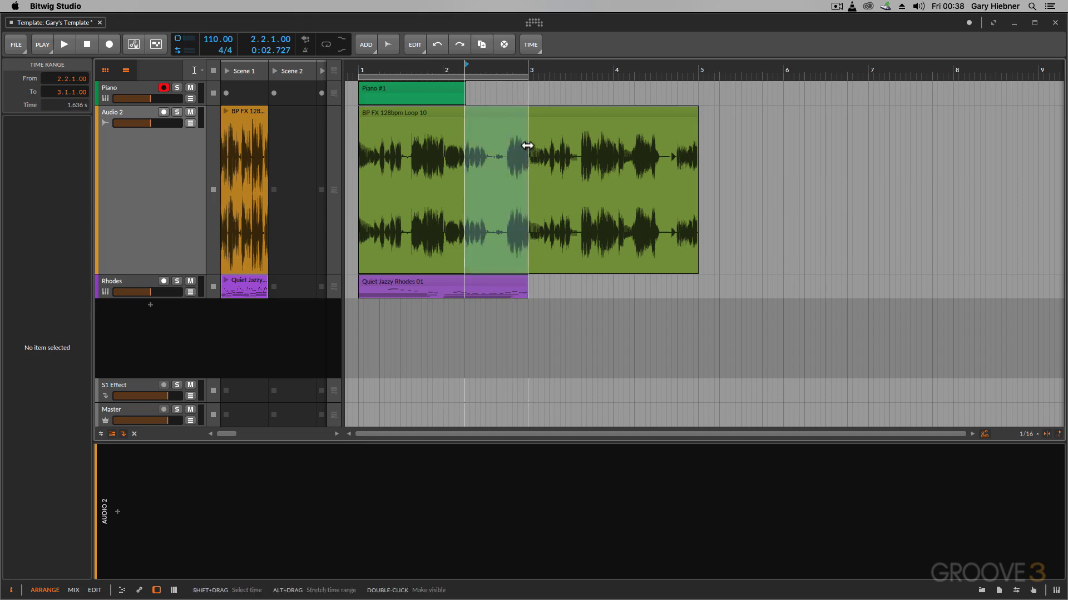
left_click_drag(490, 112, 807, 123)
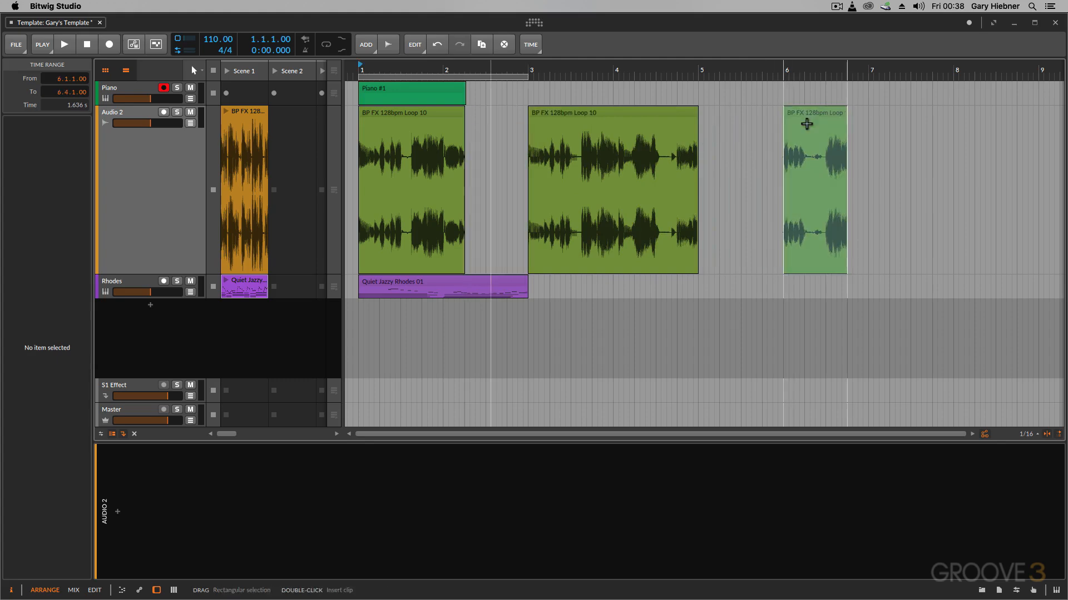
left_click(776, 126)
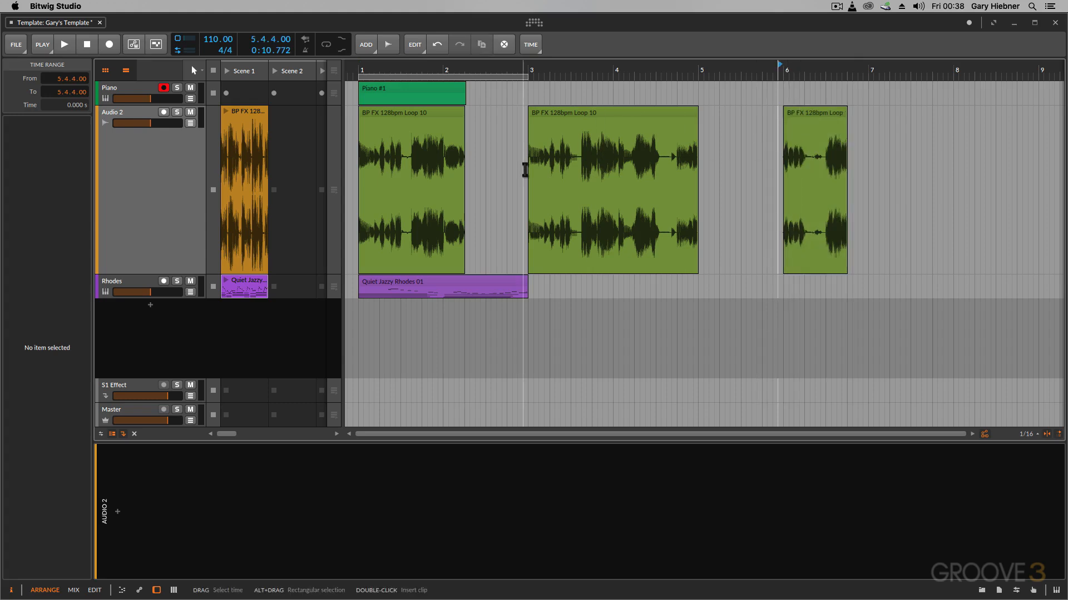
key("super+z")
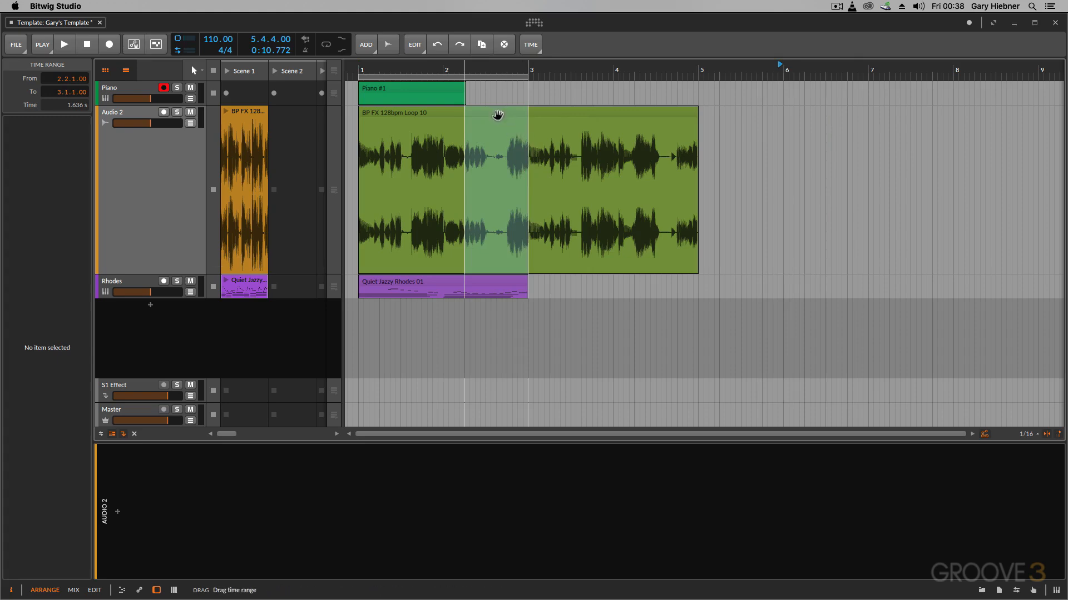
Copy the selected time range to bar 6 and undo the copy
left_click_drag(497, 115, 816, 150)
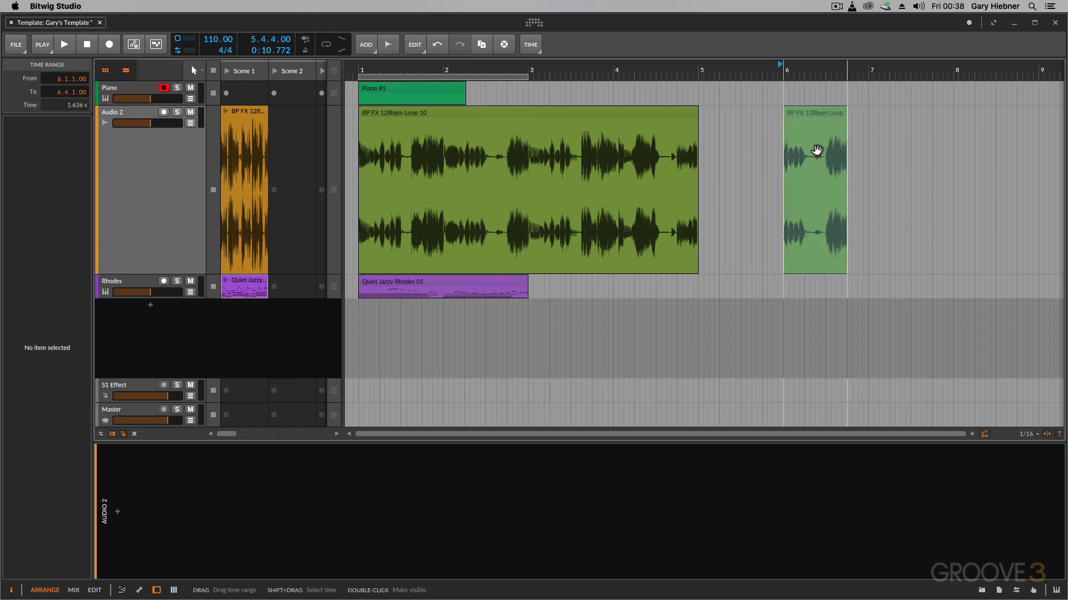
key("super+z")
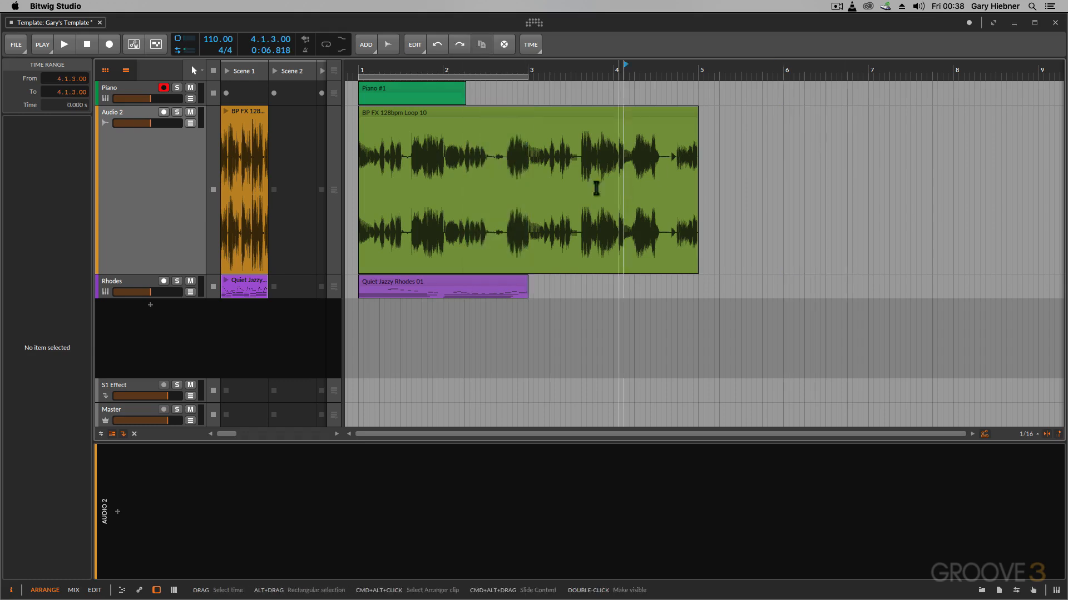
Select the loop clip, duplicate it directly after itself, and undo the duplicate
left_click(512, 119)
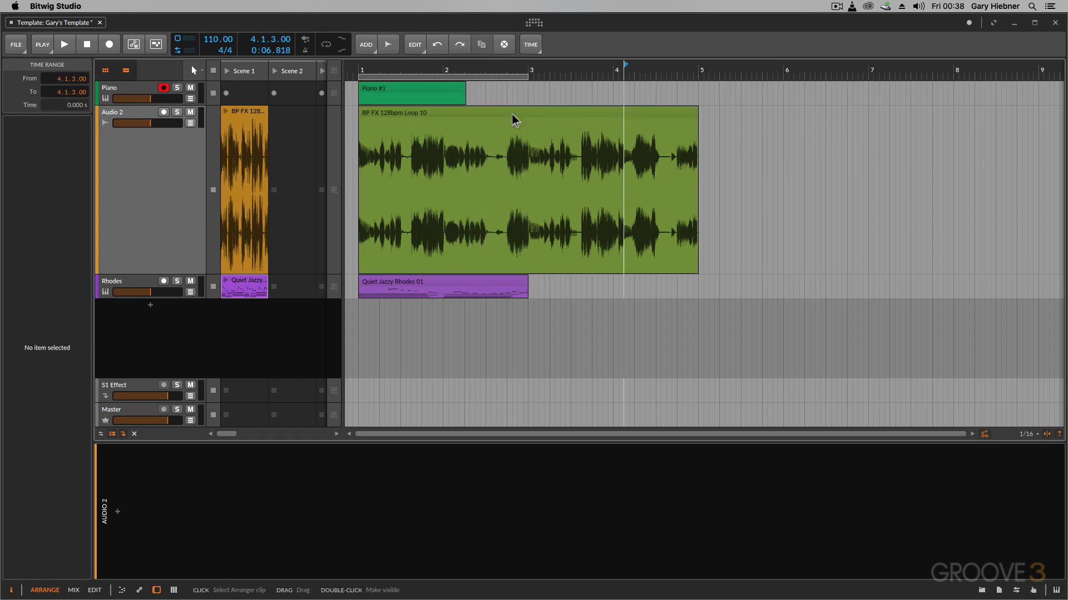
left_click(420, 49)
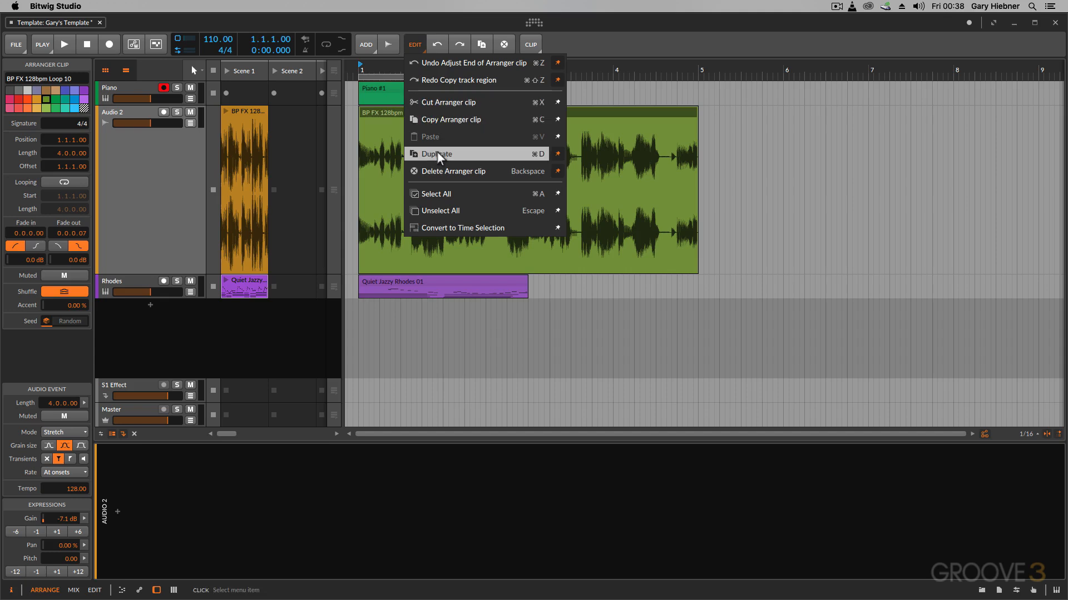
left_click(743, 191)
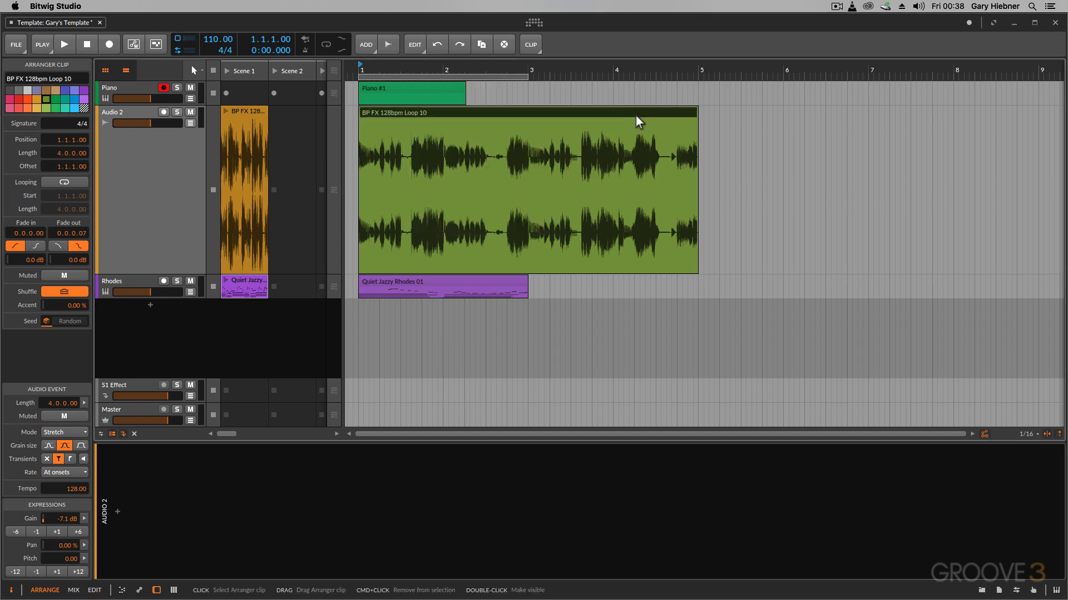
key("super+d")
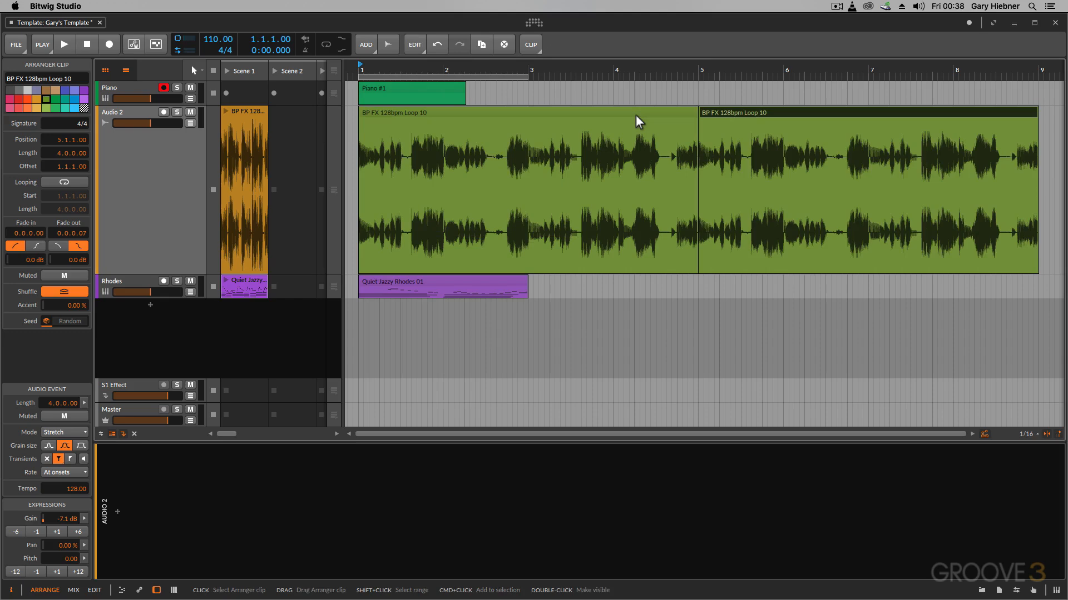
key("super+z")
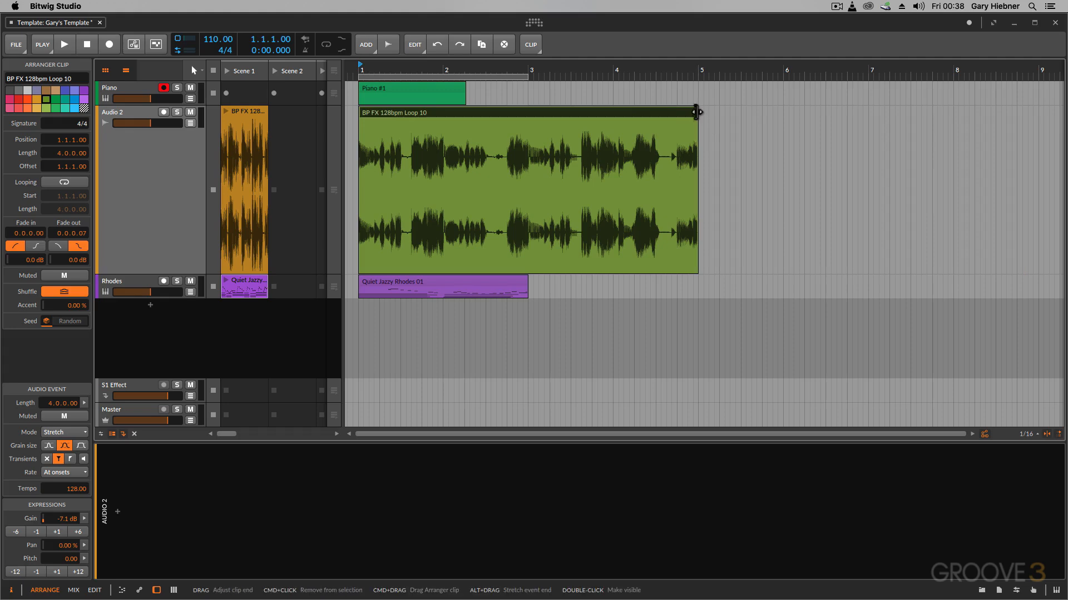
Extend the clip's end to about bar 7.2 and then shorten it back to bar 5
left_click_drag(695, 110, 912, 133)
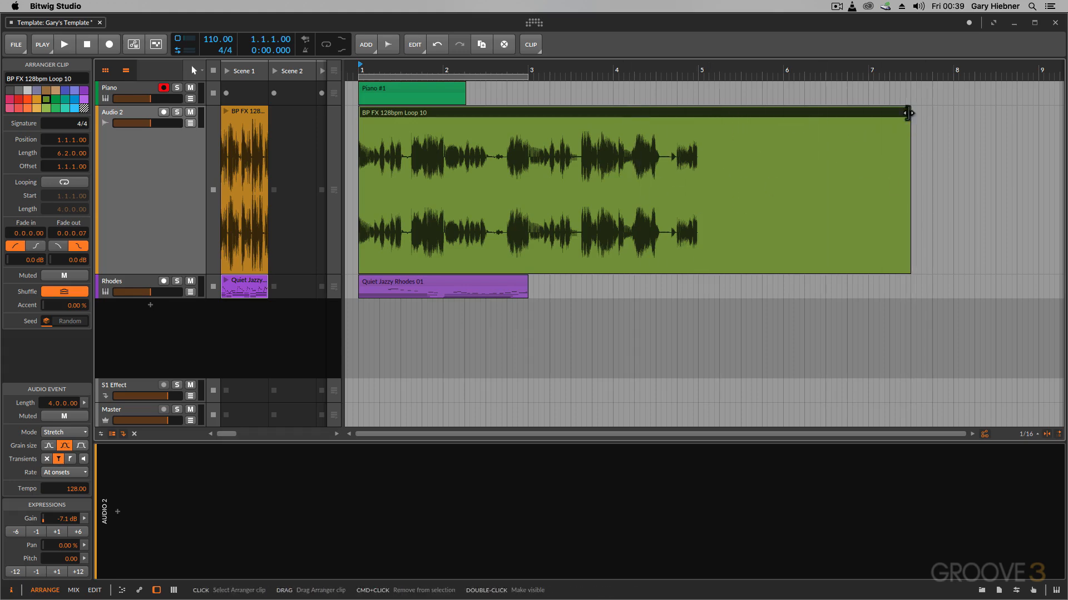
left_click_drag(878, 111, 693, 122)
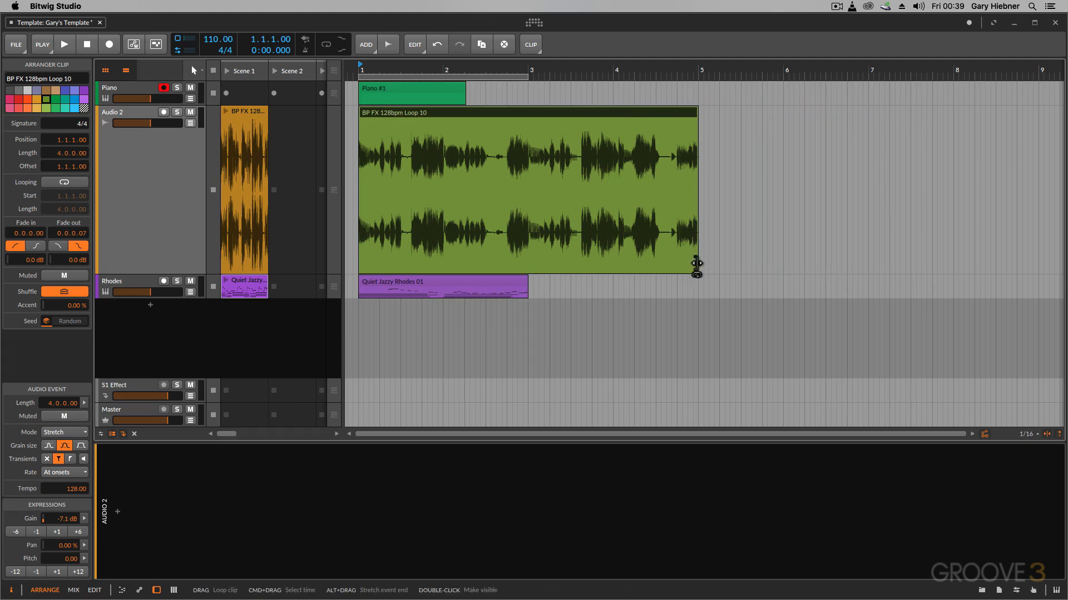
Loop-extend the clip to 8 bars long and set its loop length to 2 bars
left_click_drag(696, 264, 1043, 272)
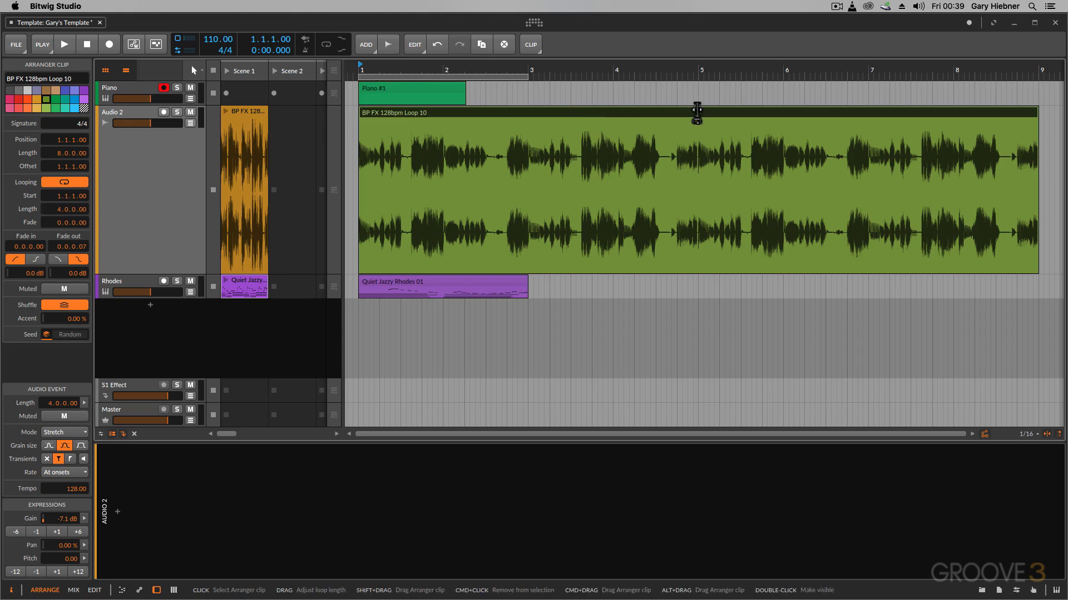
left_click_drag(697, 110, 527, 116)
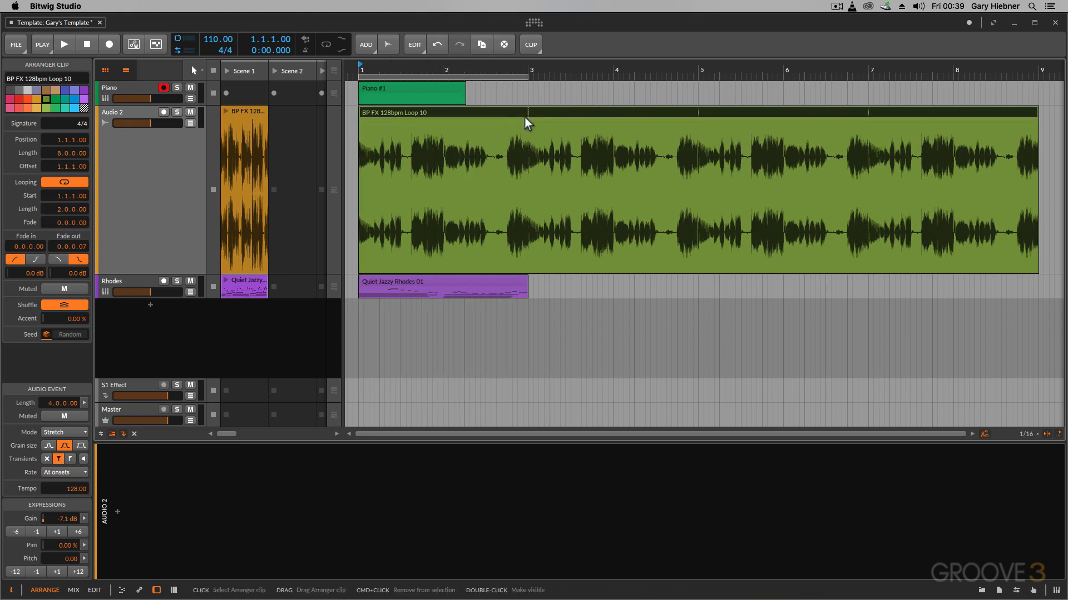
Try shortening the loop further, then undo back to the original 4-bar clip
left_click_drag(526, 113, 443, 120)
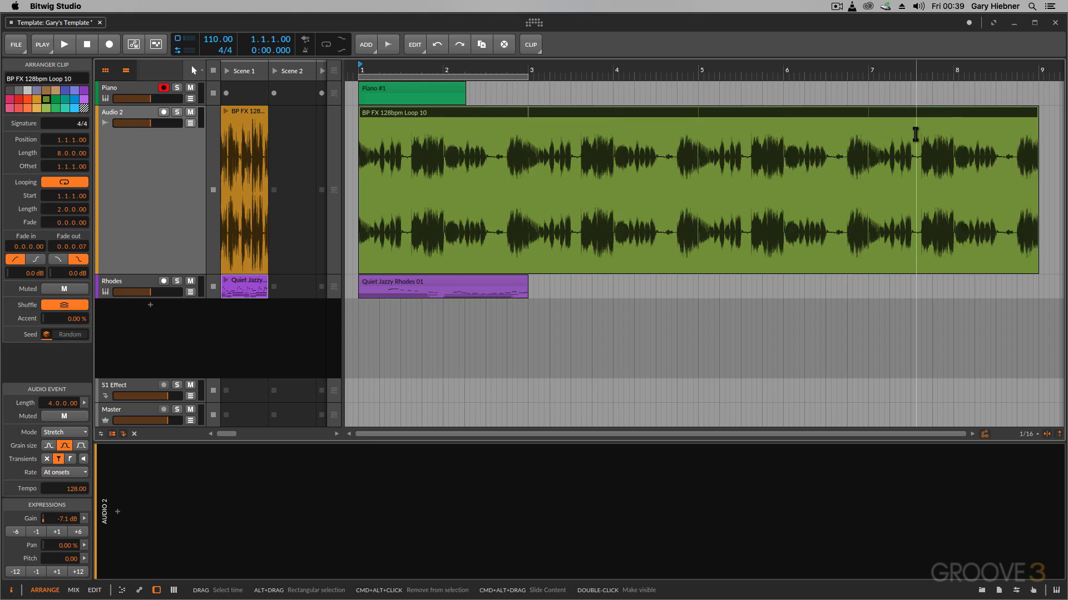
key("super+z")
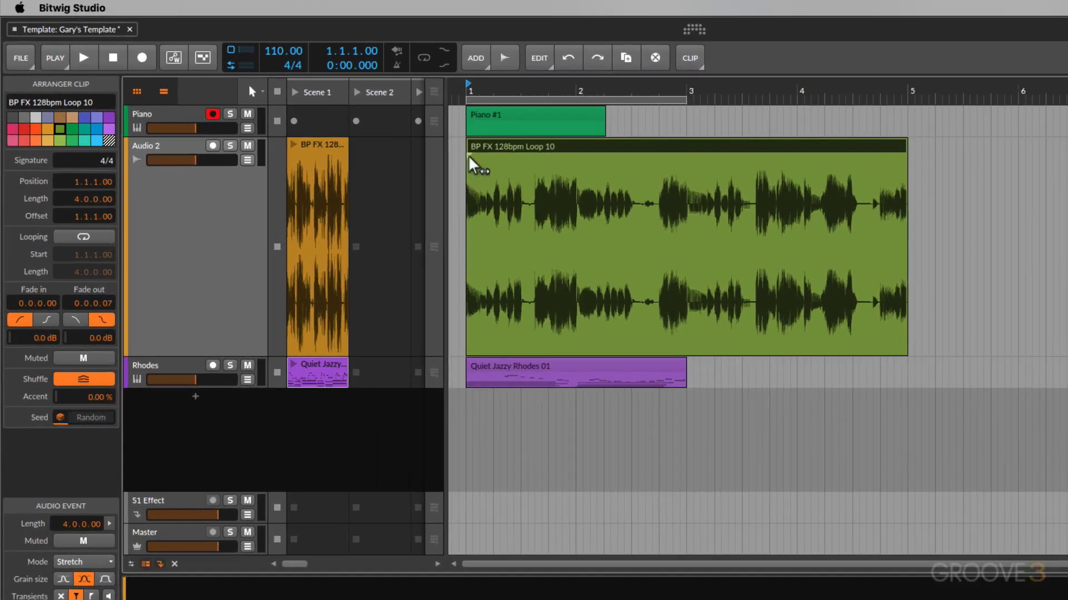
mouse_move(469, 157)
left_mouse_down()
mouse_move(739, 164)
mouse_move(477, 145)
left_mouse_up()
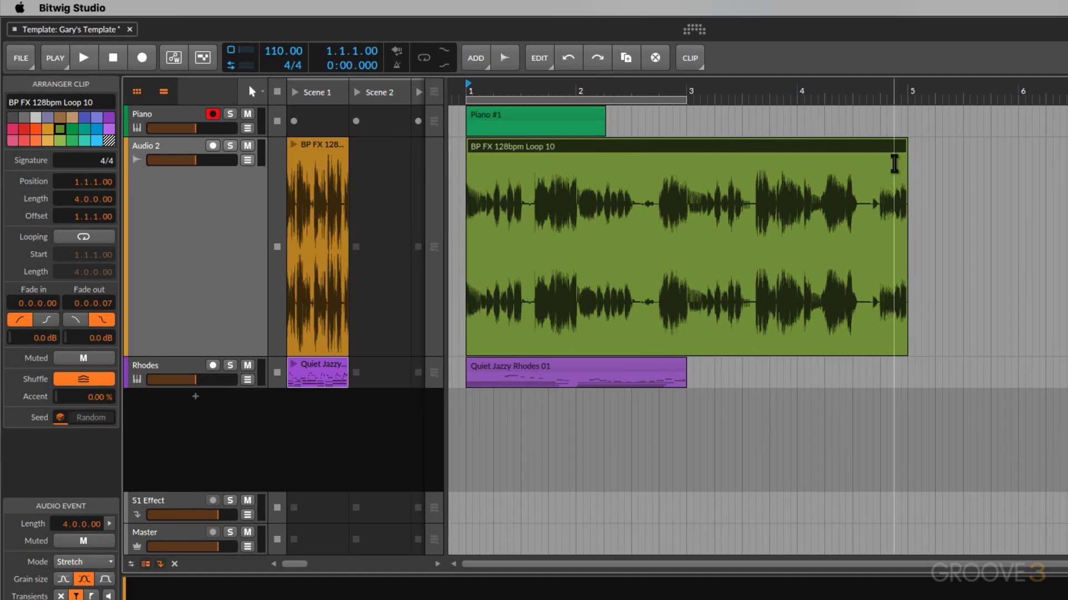
Add a fade-out of about 2 bars to the loop clip, switch its curve shape, and drag it back out
mouse_move(907, 166)
left_mouse_down()
mouse_move(603, 198)
mouse_move(655, 219)
mouse_move(675, 214)
left_mouse_up()
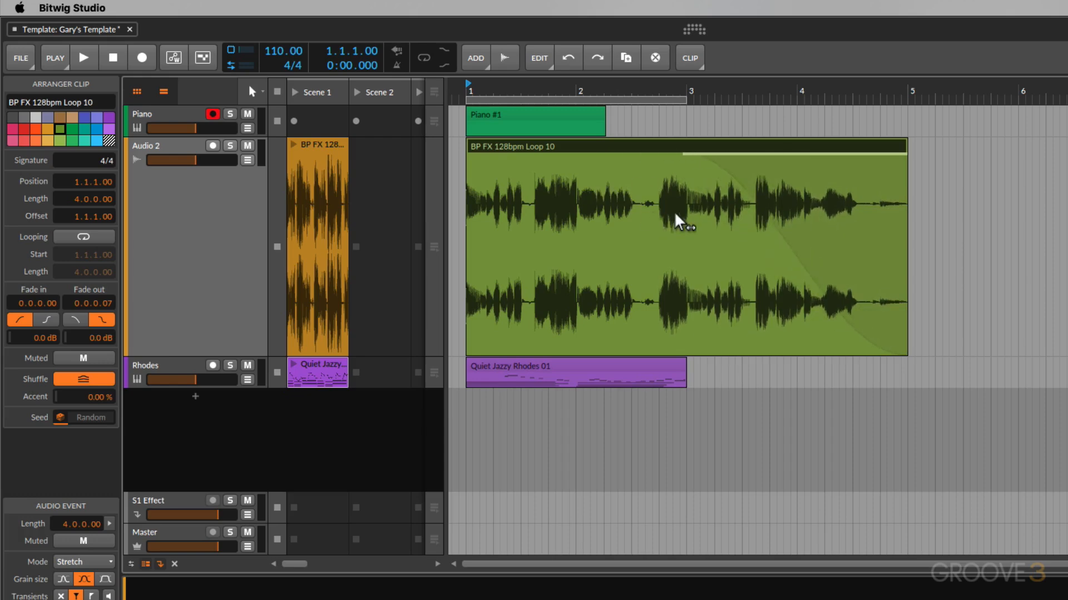
key("super+shift+z")
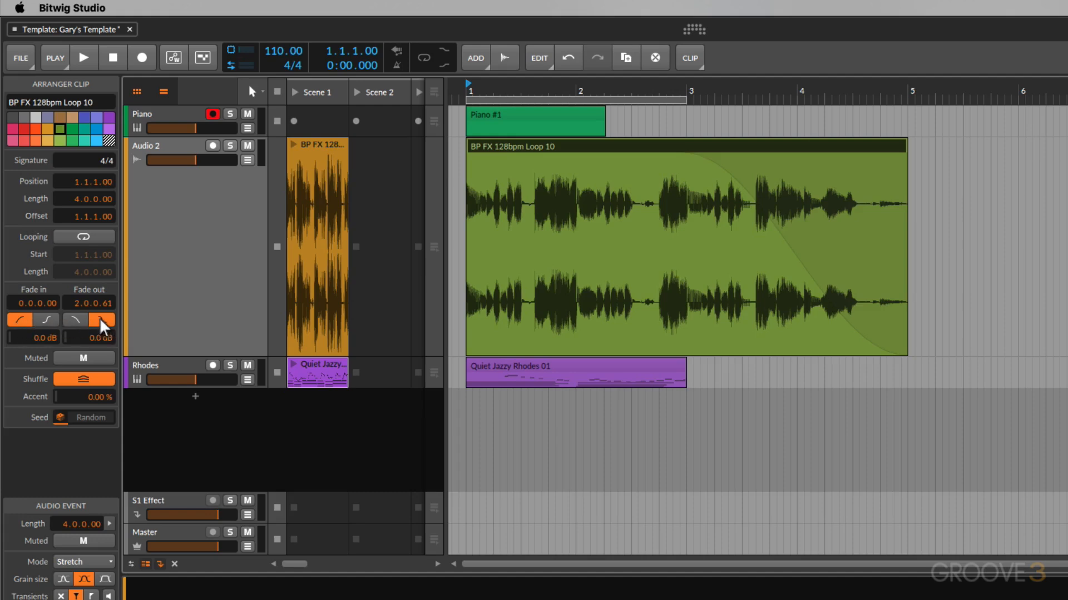
left_click(76, 320)
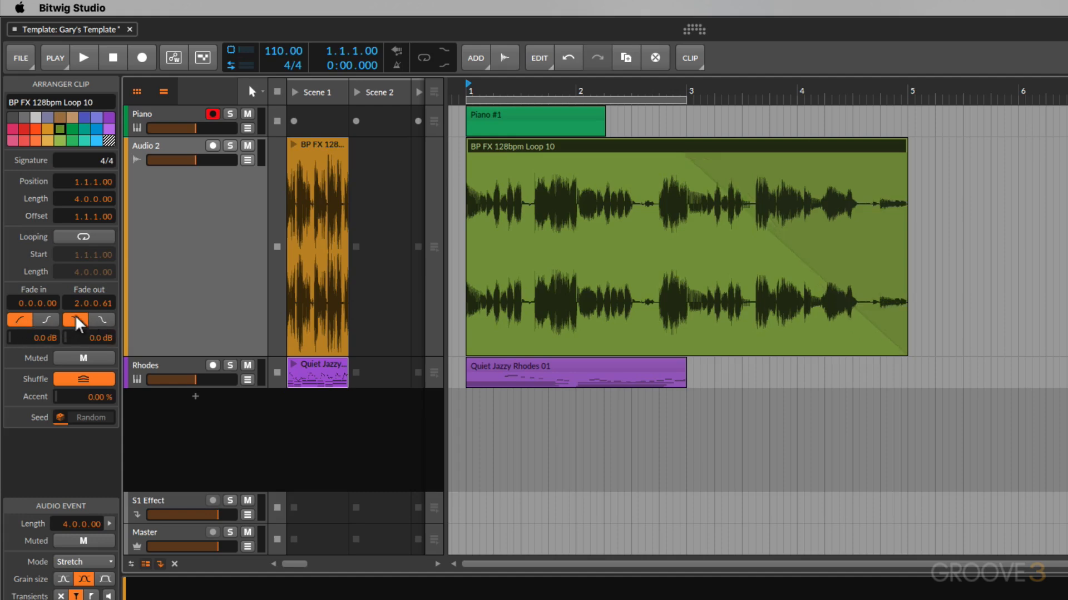
left_click(105, 321)
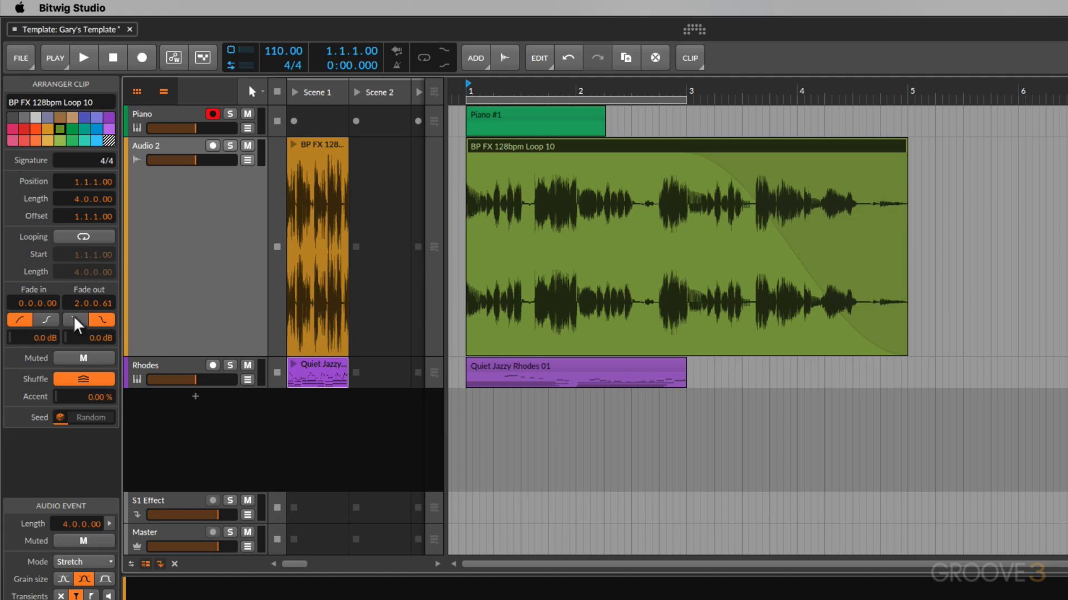
left_click_drag(685, 159, 930, 160)
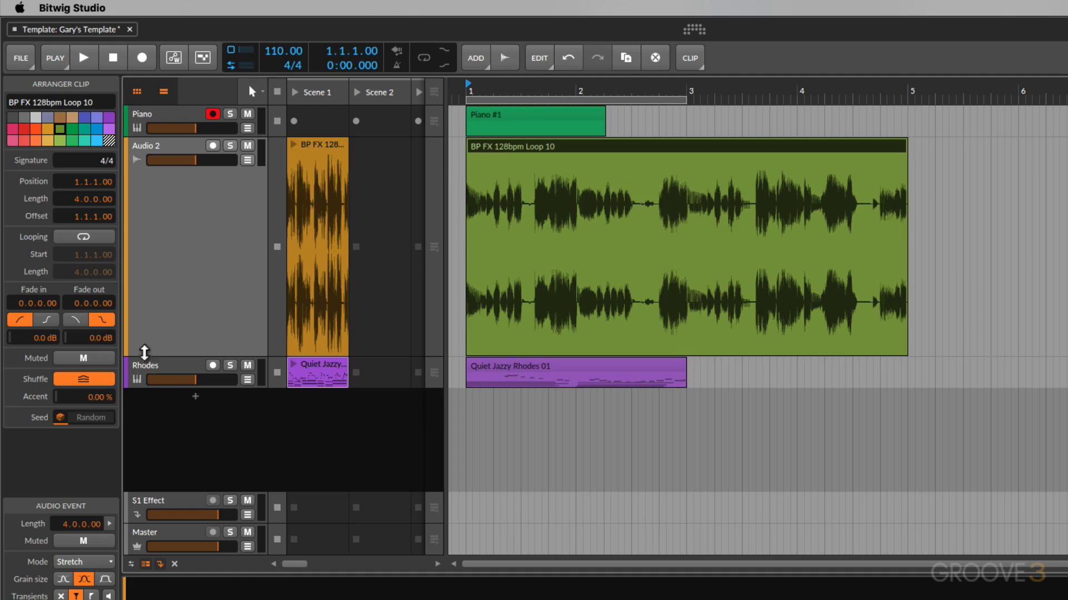
Resize the track lanes so the Rhodes track is tall and its clip is easy to edit
mouse_move(144, 353)
left_mouse_down()
mouse_move(161, 167)
mouse_move(156, 364)
left_mouse_up()
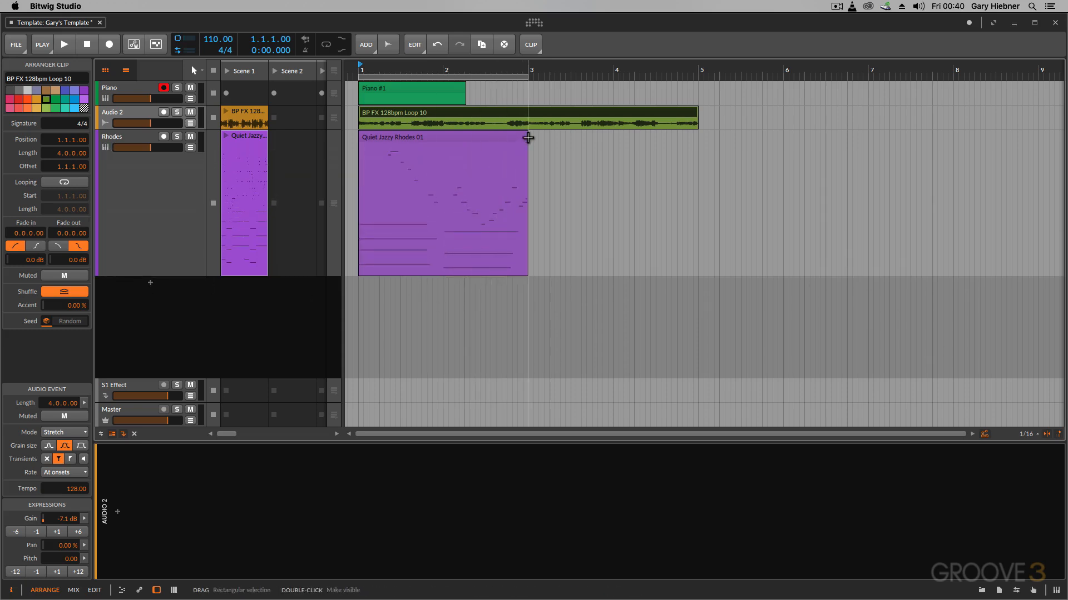
left_click_drag(524, 137, 538, 164)
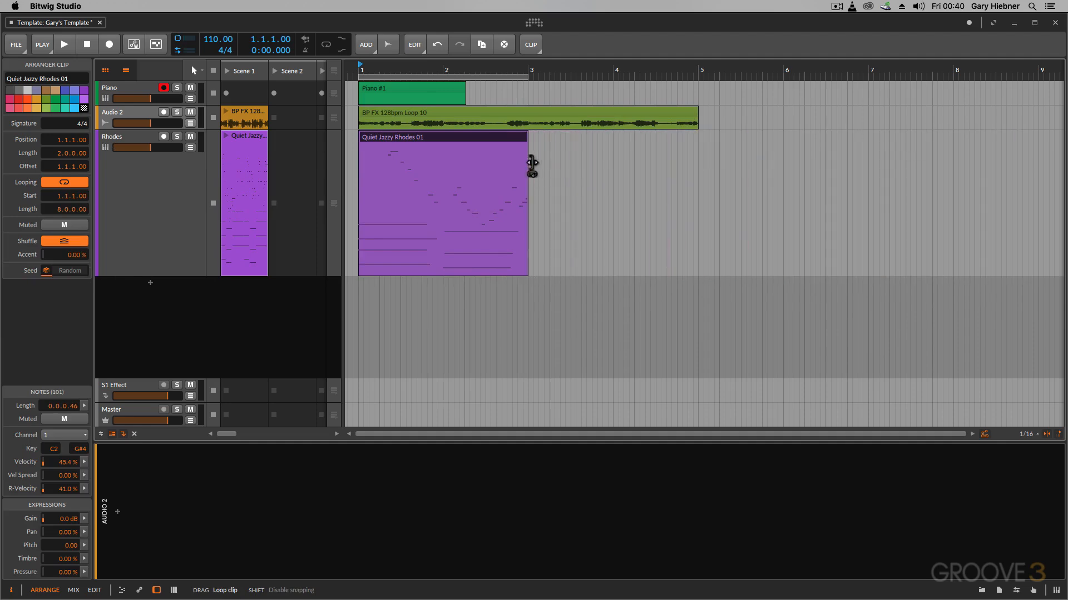
Try moving a time-selected part of the Rhodes clip to bar 4, undo it, and reselect the clip
left_click_drag(412, 199, 476, 206)
left_click_drag(439, 137, 652, 146)
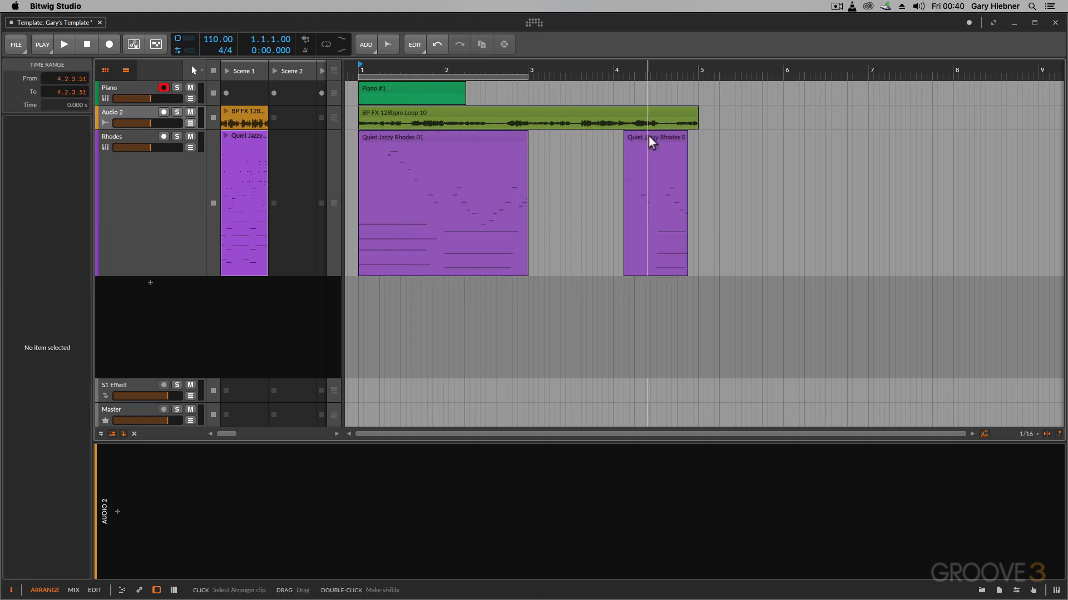
key("super+z")
left_click(376, 139)
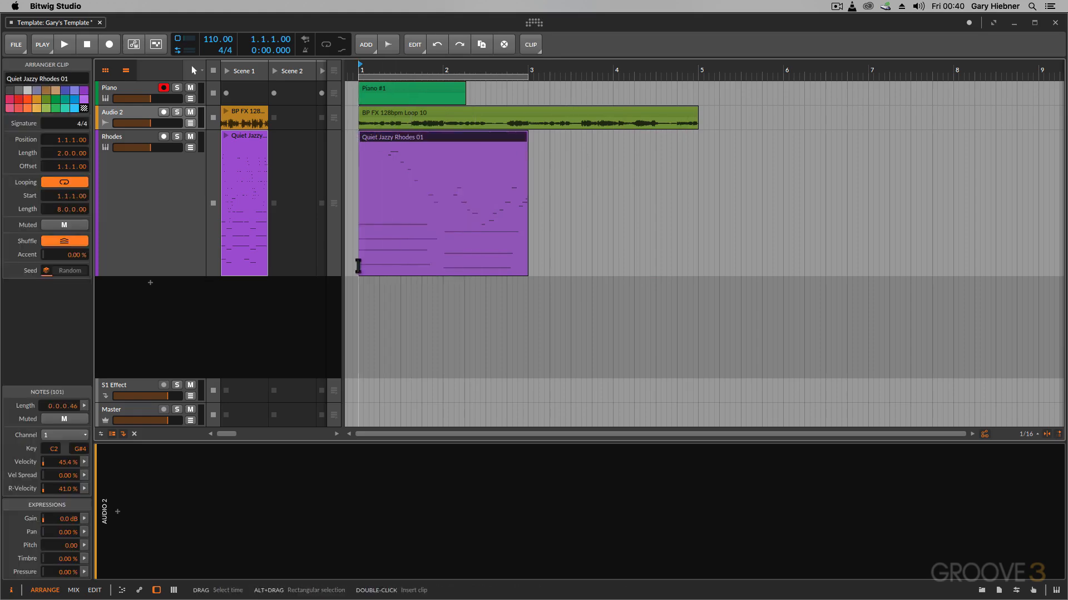
Try extending the Rhodes clip's end to bar 5, then undo the change
mouse_move(360, 138)
left_mouse_down()
mouse_move(482, 137)
mouse_move(360, 139)
left_mouse_up()
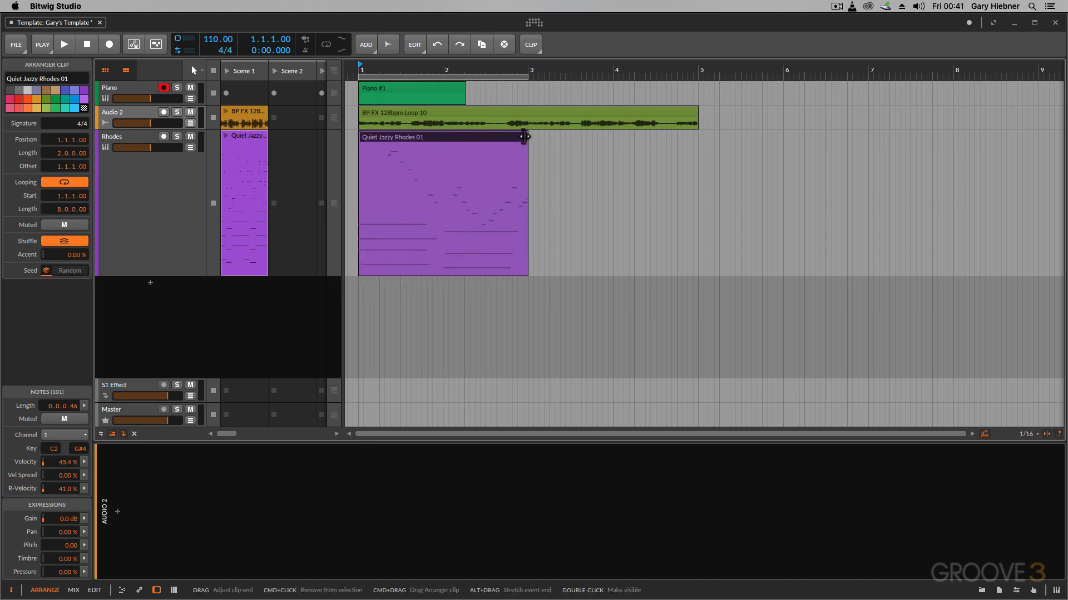
left_click_drag(523, 137, 703, 161)
key("super+z")
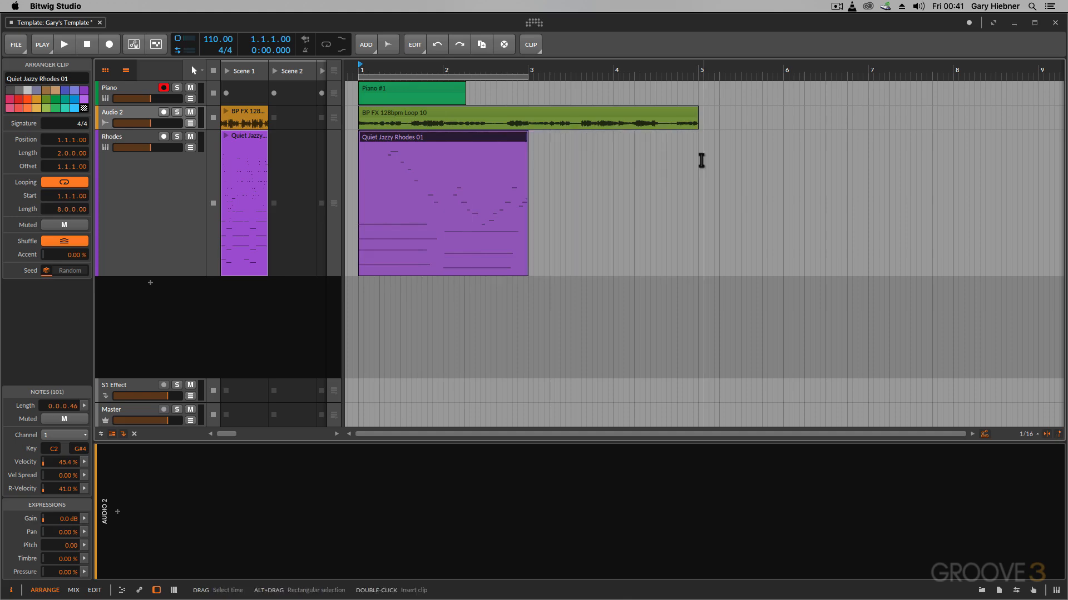
Shrink the Rhodes track height back down and open the arranger tool menu
left_click_drag(107, 276, 136, 113)
left_click(202, 71)
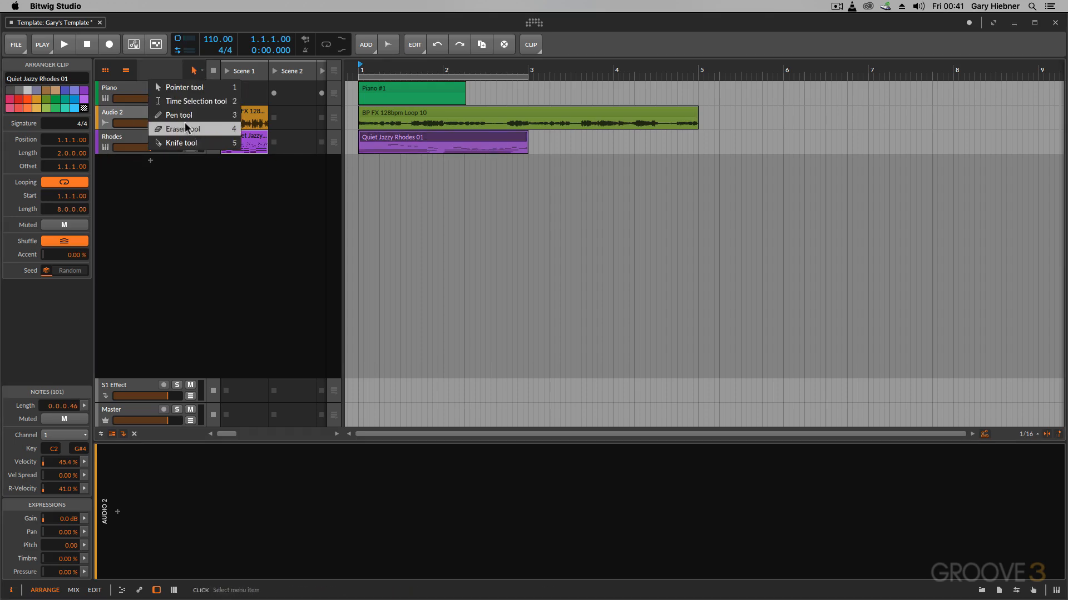
left_click(436, 210)
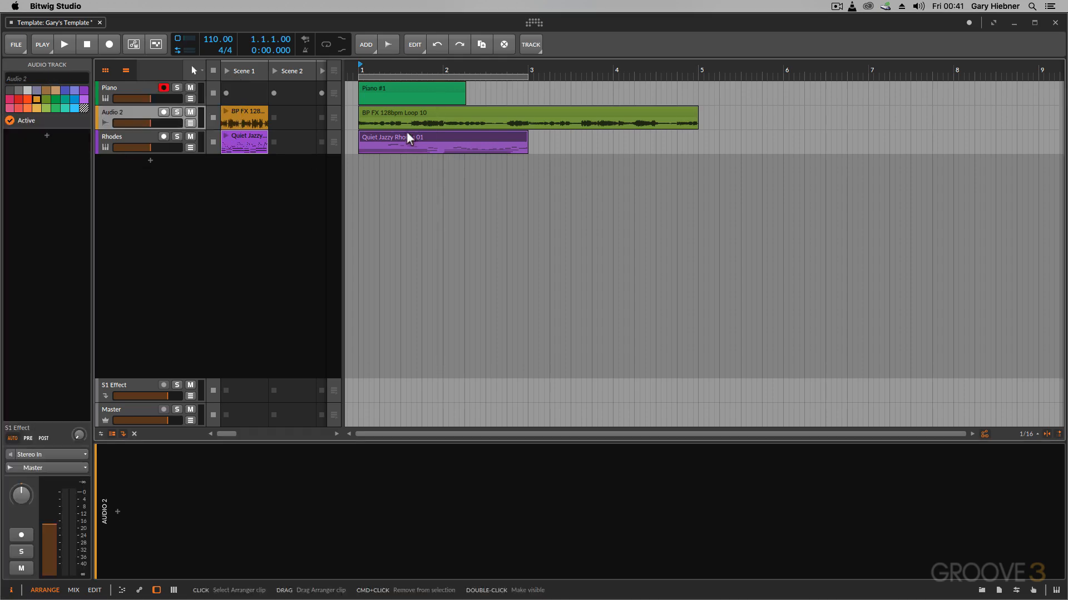